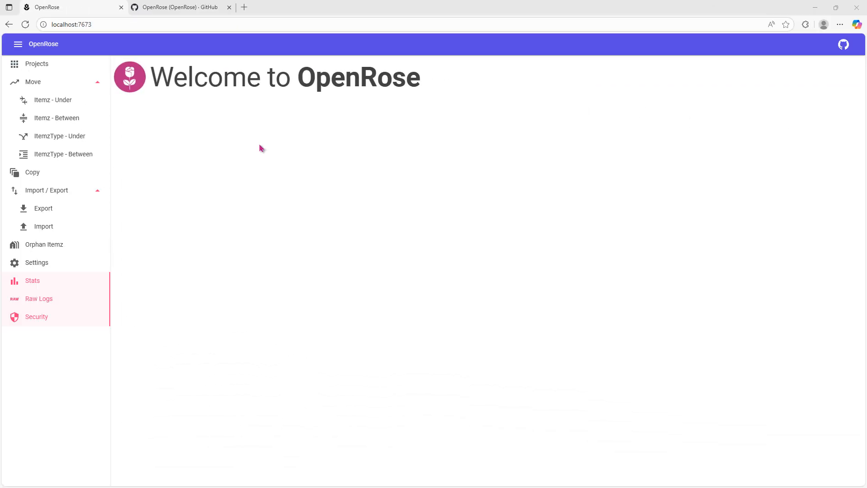
# Check the installed OpenRose version in the settings and open the OpenRose repository's releases page on GitHub
pyautogui.click(50, 264)
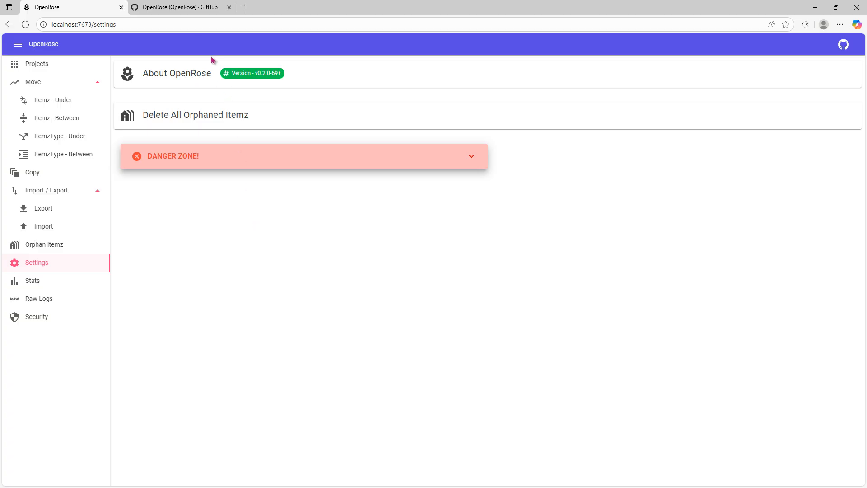
pyautogui.click(195, 7)
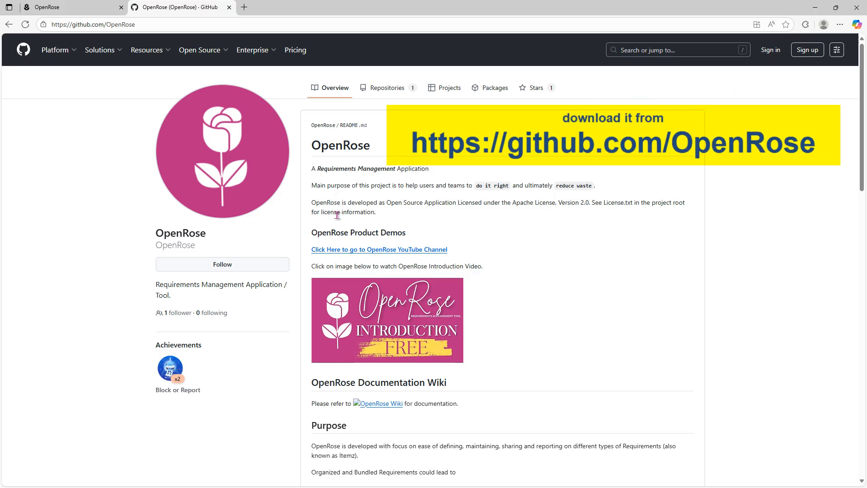
pyautogui.click(387, 91)
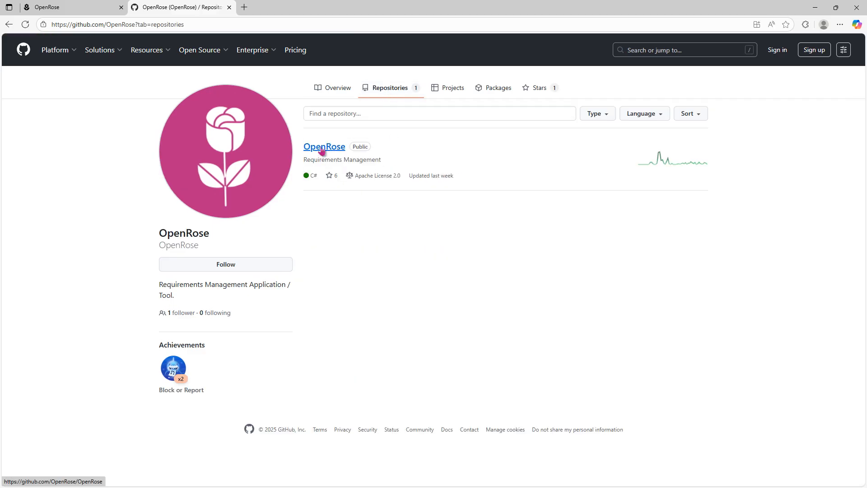
pyautogui.click(322, 149)
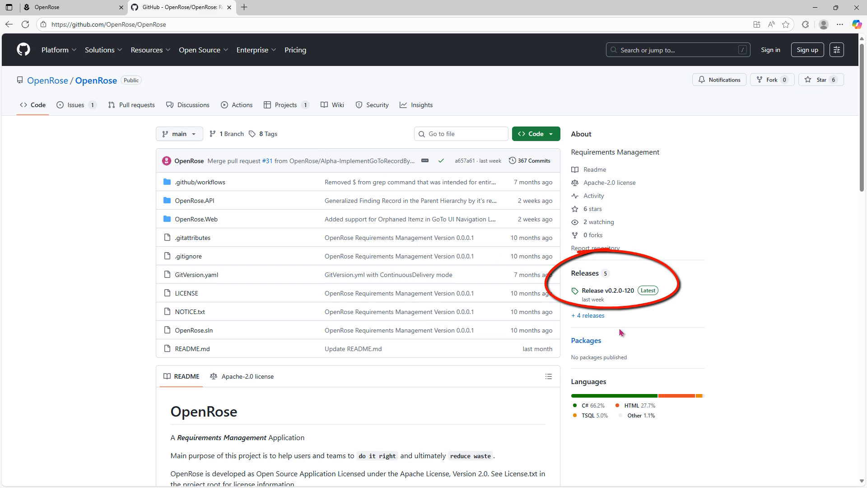
pyautogui.click(585, 274)
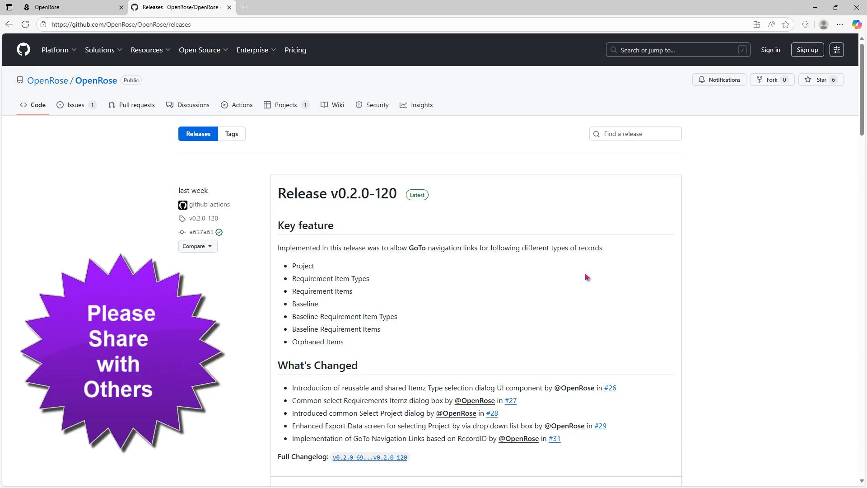
# Download win-x64-OpenRose.WebUI-v0.2.0-120.zip and win-x64-OpenRose.API-v0.2.0-120.zip from the assets of Release v0.2.0-120
pyautogui.scroll(-6, 586, 277)
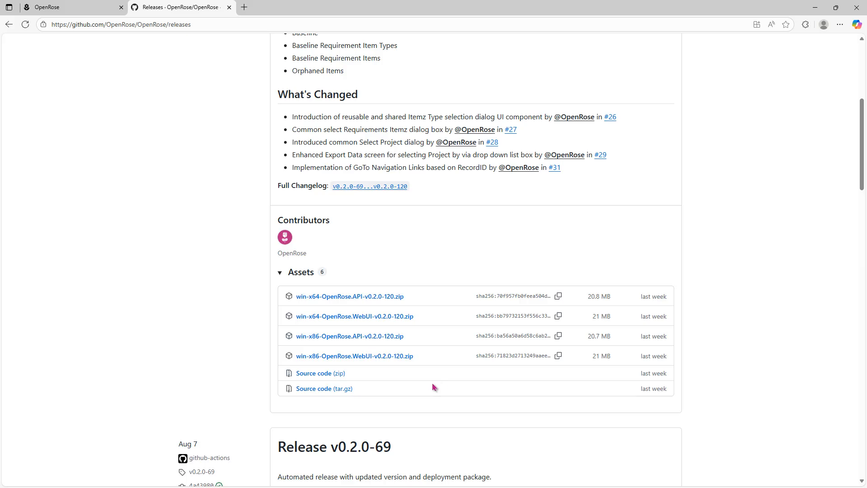
pyautogui.click(395, 321)
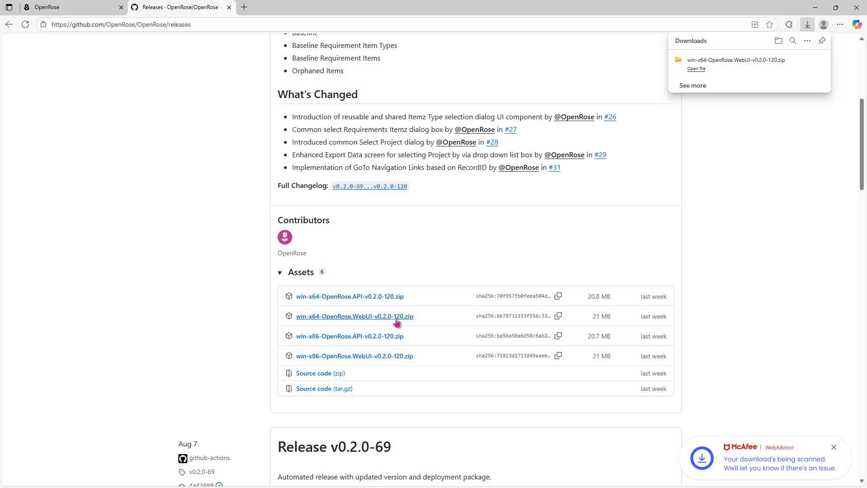
pyautogui.click(380, 297)
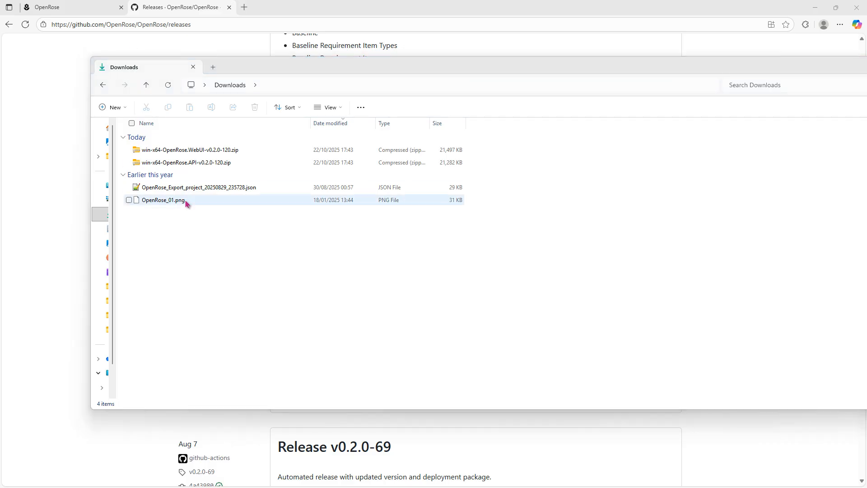
# Switch to IIS Manager, review the OpenRoseAPI and OpenRoseWebUI sites, and stop the BAGHEERA server
pyautogui.hotkey('alt', 'Tab')
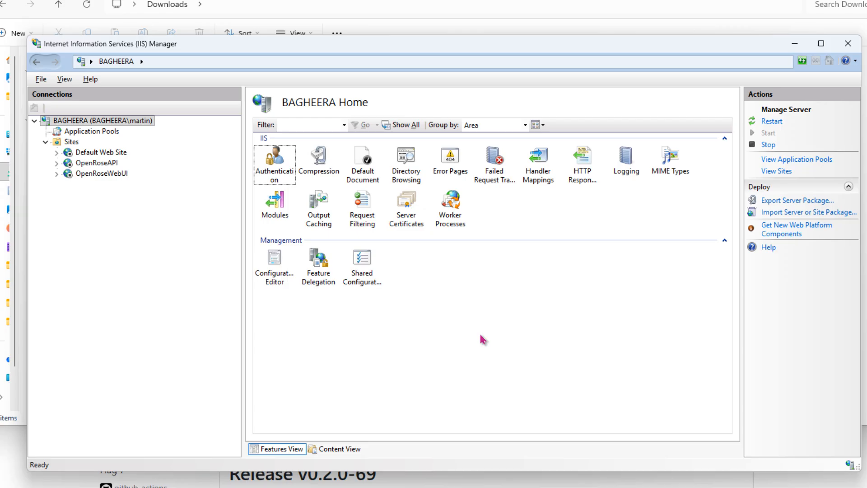
pyautogui.click(106, 165)
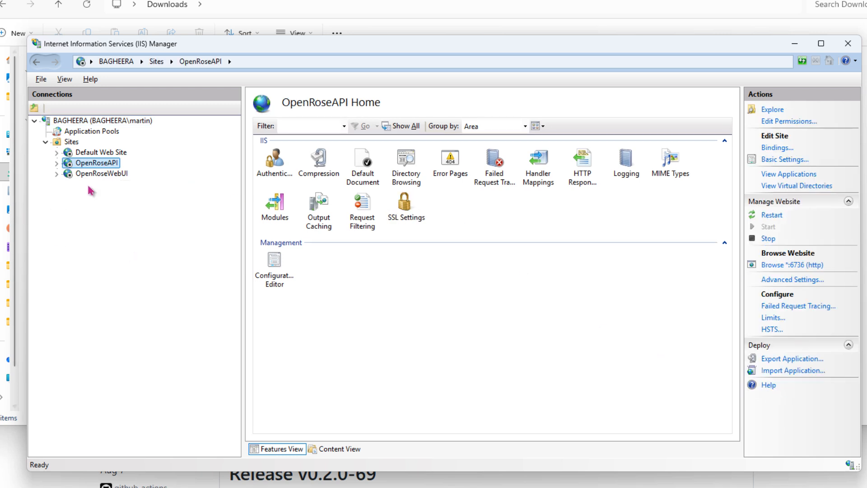
pyautogui.click(93, 176)
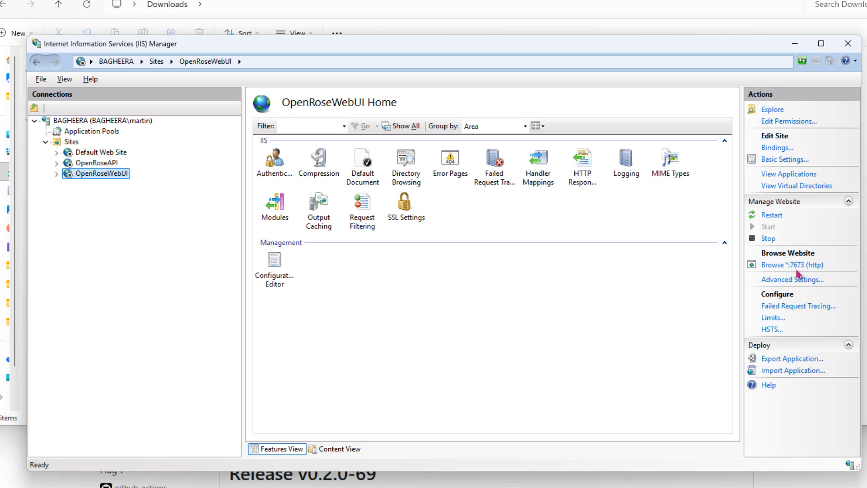
pyautogui.click(381, 316)
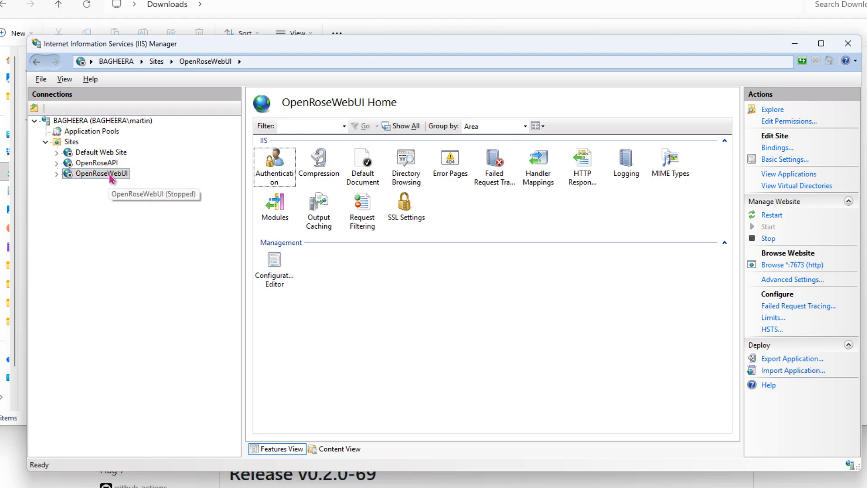
pyautogui.click(96, 123)
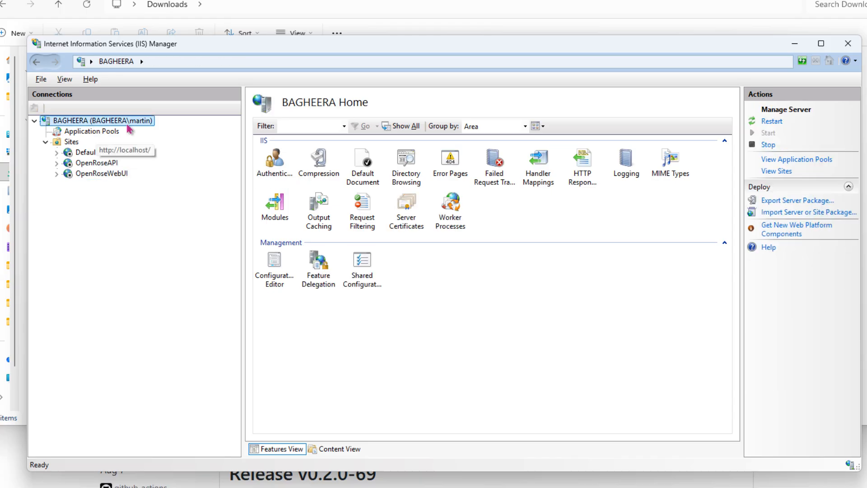
pyautogui.click(767, 144)
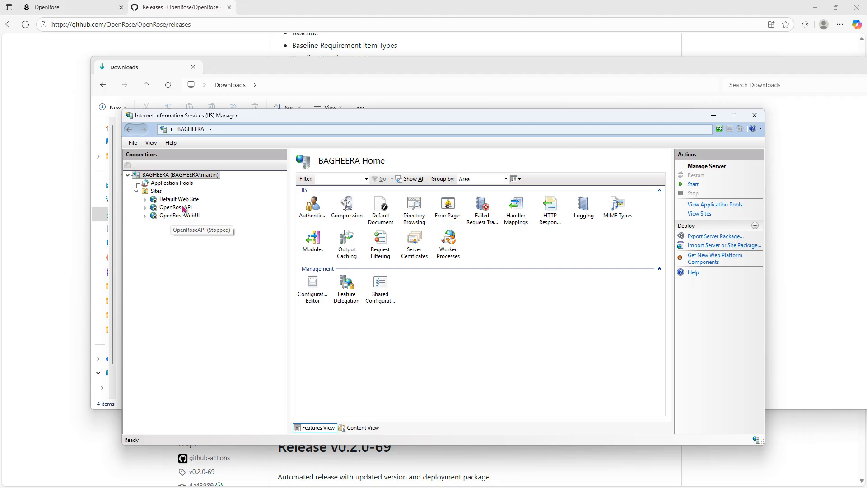
# Begin an application package import for the OpenRoseAPI site, using the unquoted path of win-x64-OpenRose.API-v0.2.0-120.zip in Downloads
pyautogui.click(182, 209)
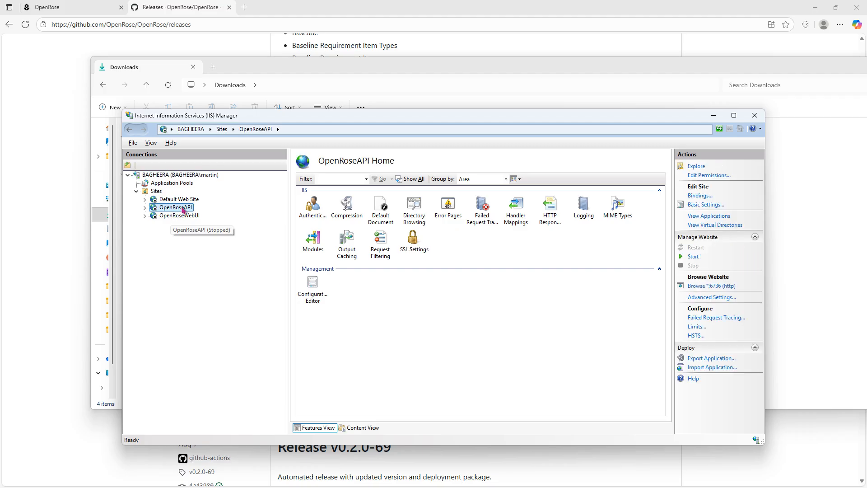
pyautogui.click(709, 368)
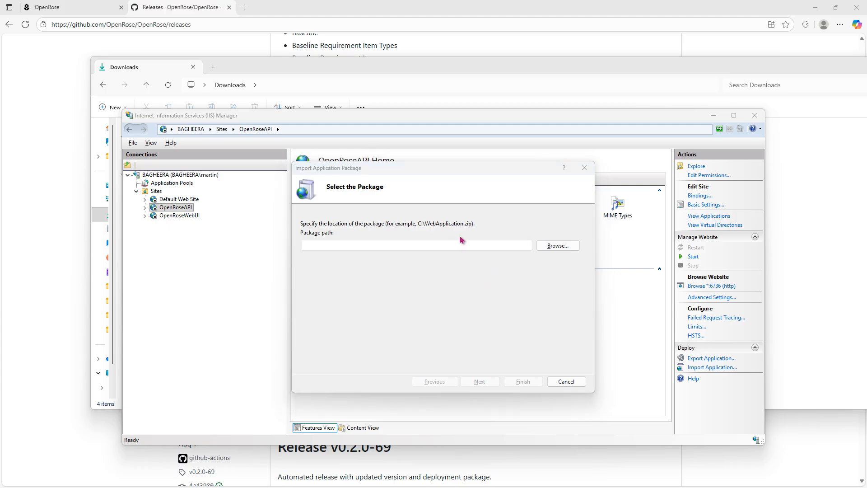
pyautogui.hotkey('alt', 'Tab')
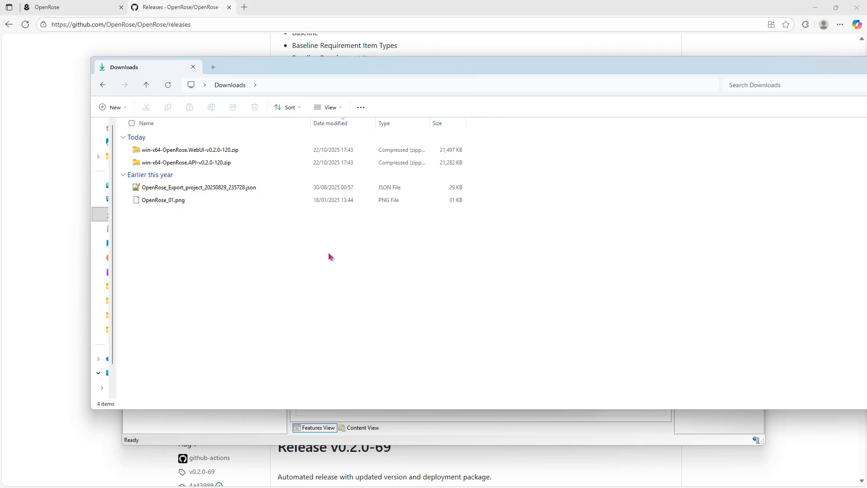
pyautogui.rightClick(224, 165)
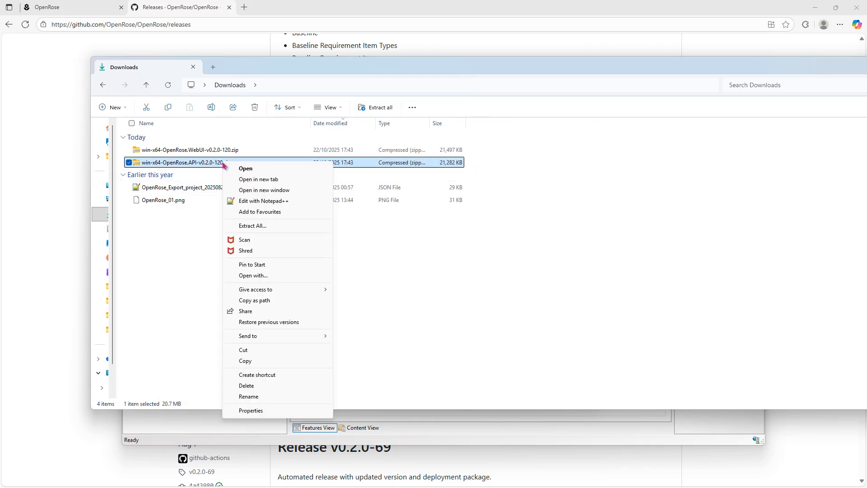
pyautogui.click(271, 301)
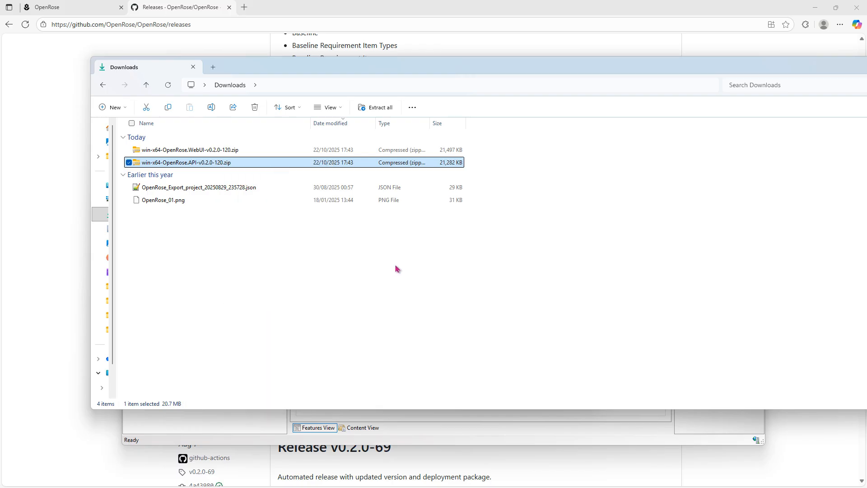
pyautogui.hotkey('alt', 'Tab')
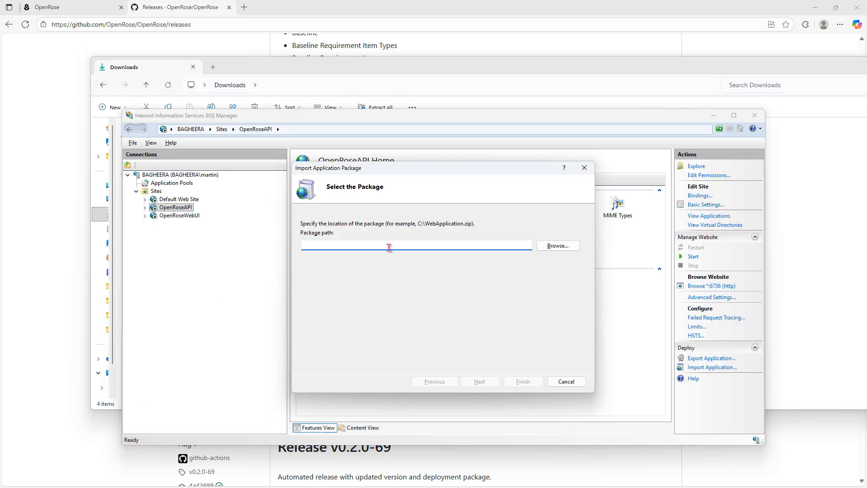
pyautogui.hotkey('ctrl', 'v')
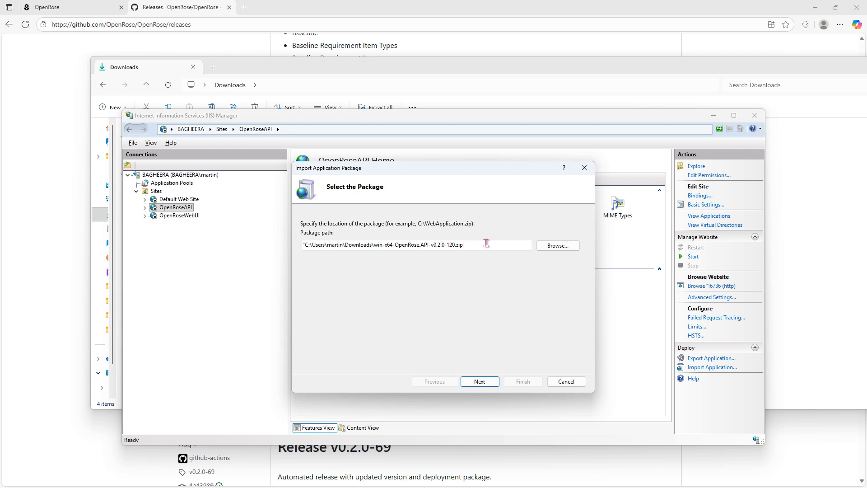
pyautogui.press('Delete')
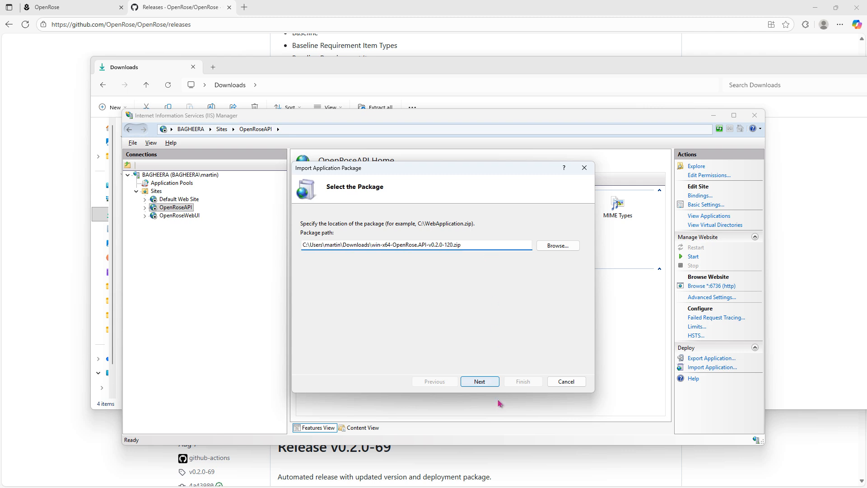
pyautogui.click(479, 381)
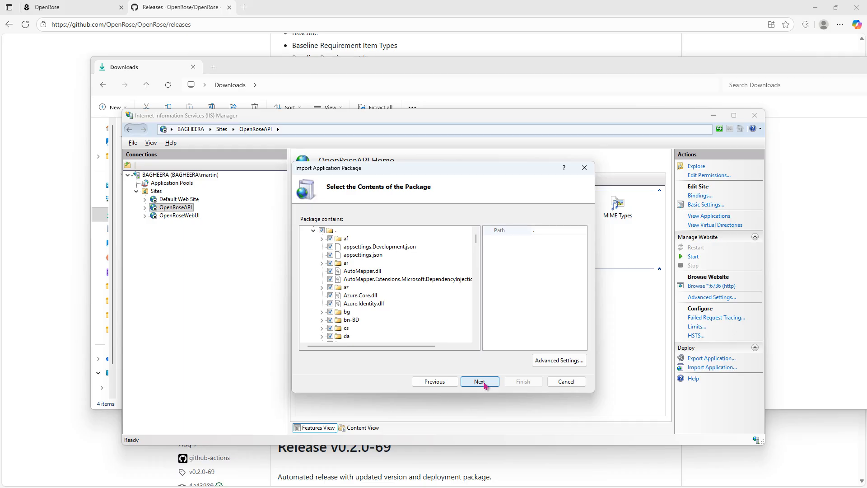
# Install the full API package with File System Content set to OpenRoseAPI, deleting extra files and folders on the destination
pyautogui.click(483, 383)
pyautogui.write('Open')
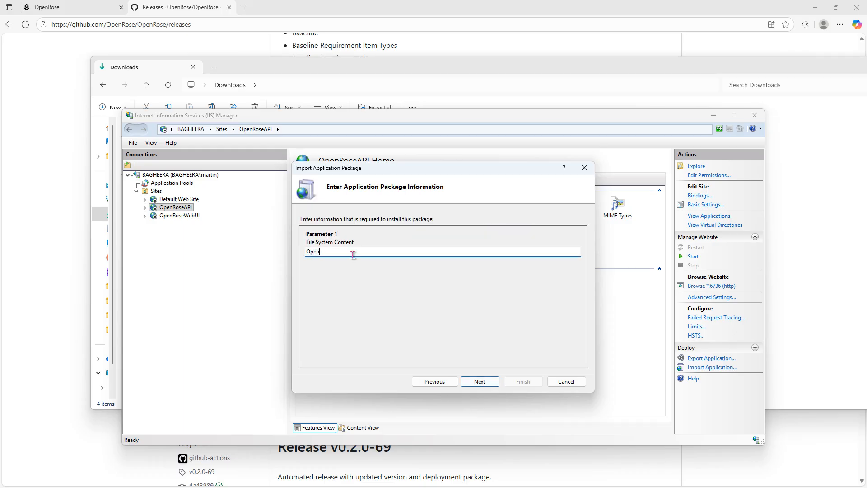
pyautogui.write('RoseAPI')
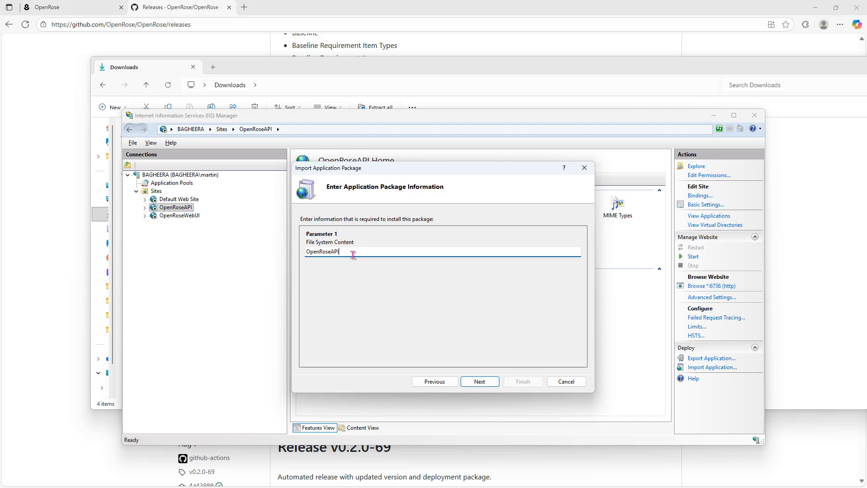
pyautogui.click(482, 381)
pyautogui.click(353, 286)
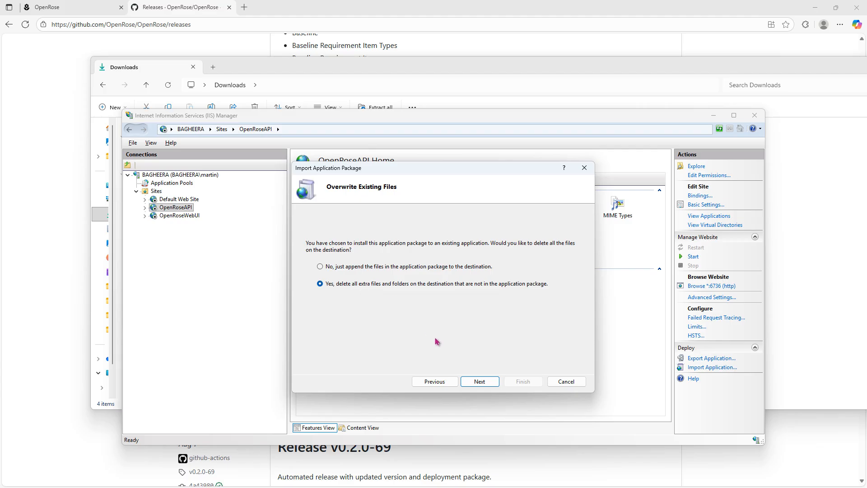
pyautogui.click(480, 382)
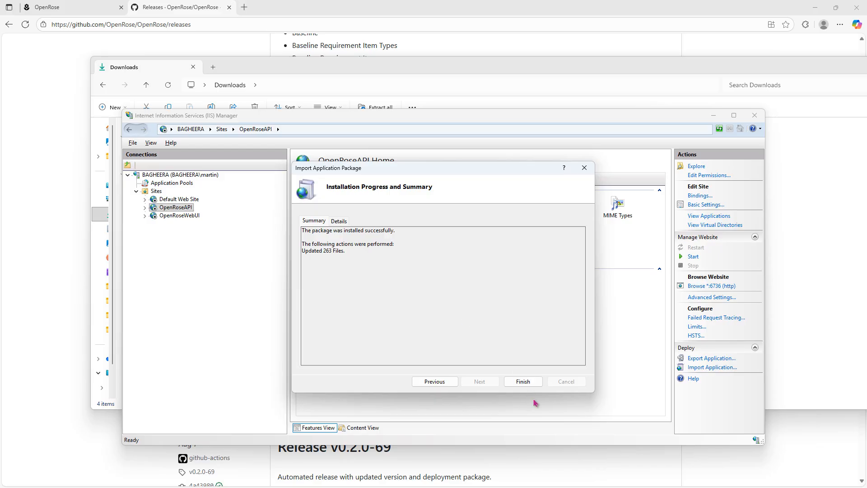
pyautogui.click(524, 381)
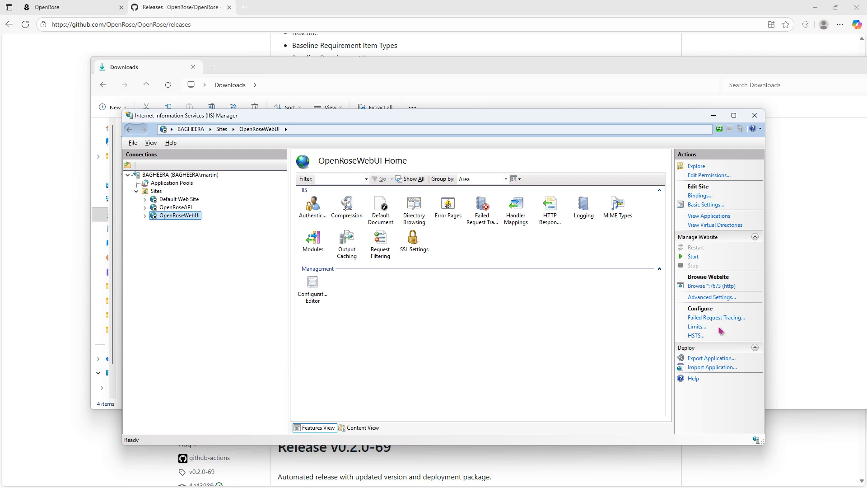
# Begin an application package import for the OpenRoseWebUI site, using the unquoted path of win-x64-OpenRose.WebUI-v0.2.0-120.zip in Downloads
pyautogui.click(712, 367)
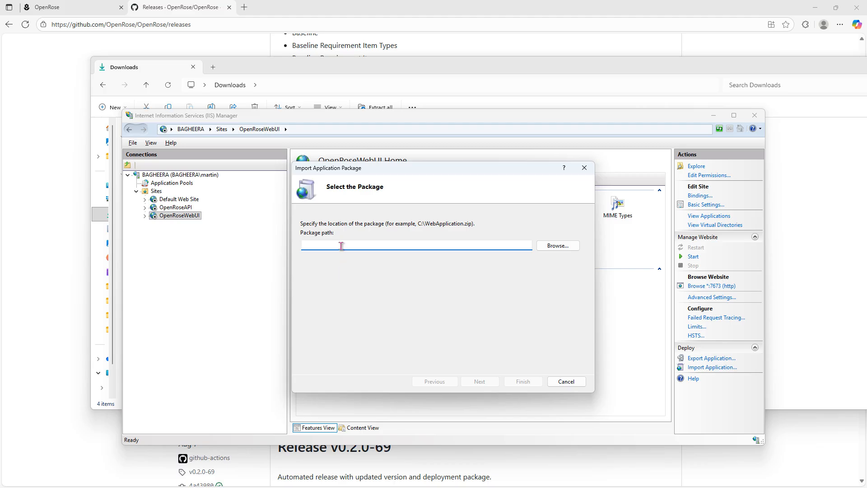
pyautogui.hotkey('alt', 'Tab')
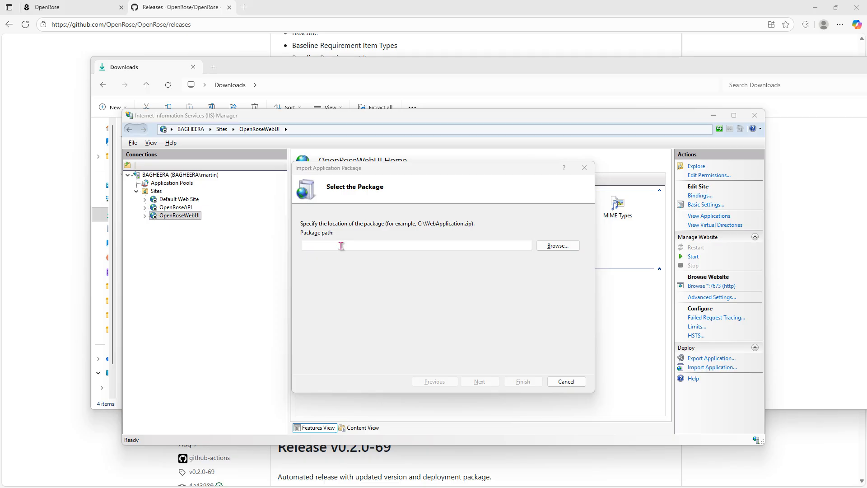
pyautogui.hotkey('alt', 'Tab')
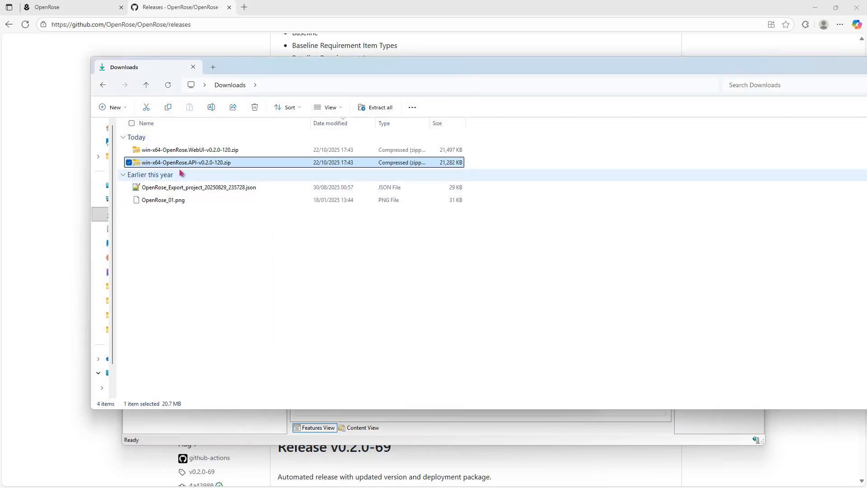
pyautogui.click(227, 153)
pyautogui.rightClick(223, 150)
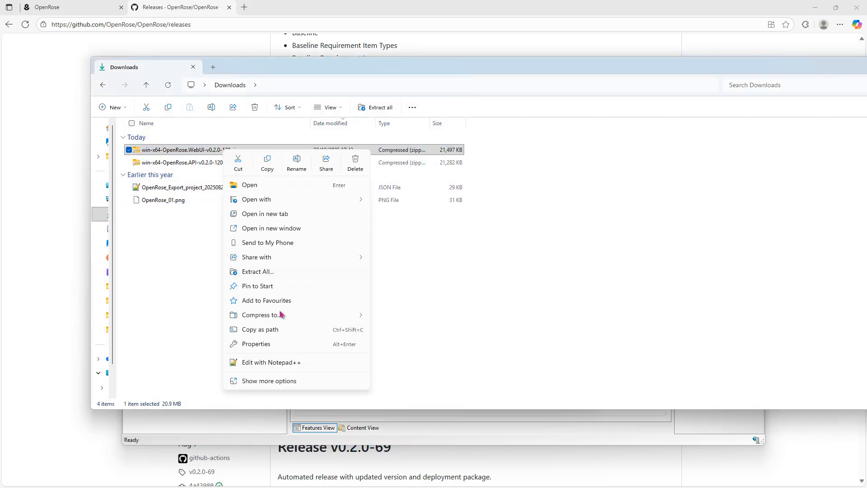
pyautogui.click(279, 329)
pyautogui.hotkey('alt', 'Tab')
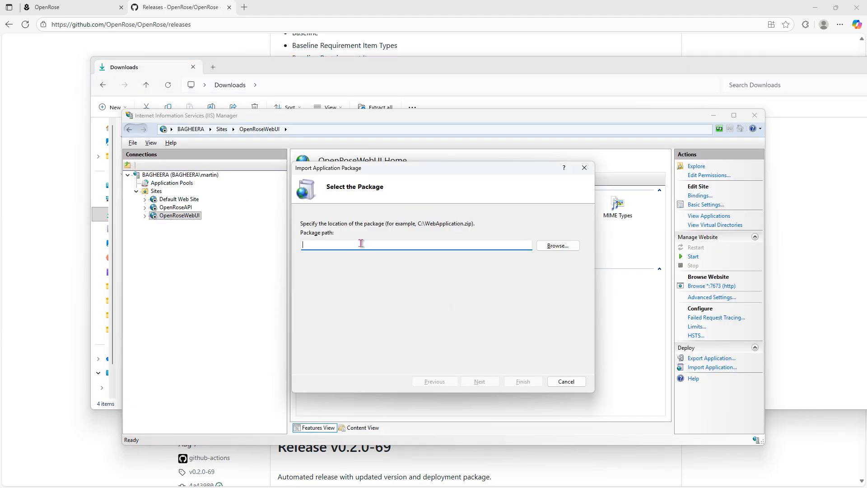
pyautogui.click(360, 244)
pyautogui.hotkey('ctrl', 'v')
pyautogui.press('Delete')
pyautogui.press('End')
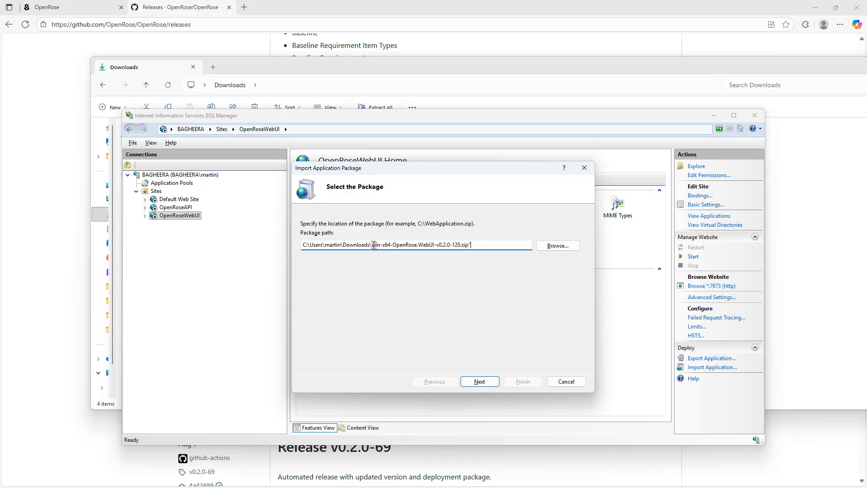
pyautogui.click(480, 382)
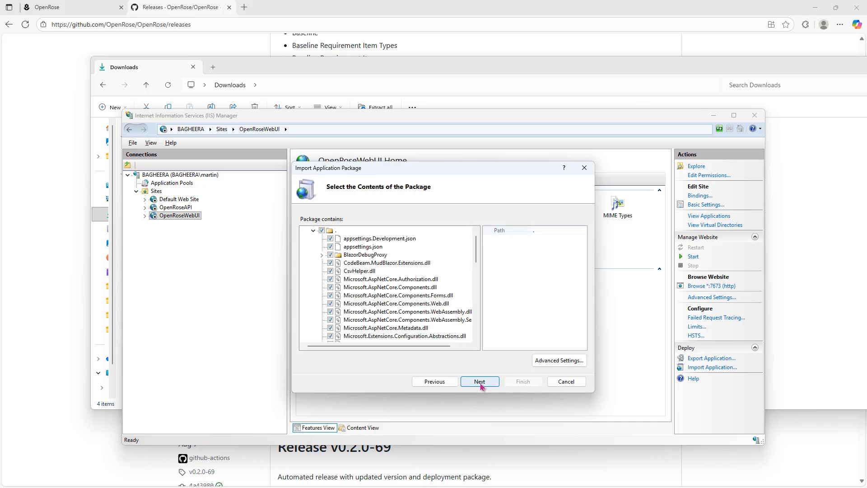
# Install the full WebUI package with File System Content set to OpenRoseWebUI, deleting extra files and folders on the destination
pyautogui.moveTo(476, 253); pyautogui.dragTo(479, 338)
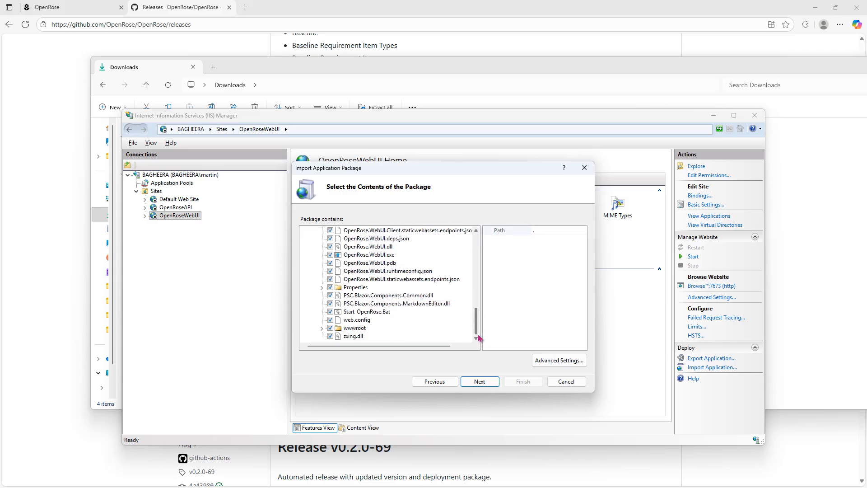
pyautogui.scroll(15, 476, 316)
pyautogui.click(480, 381)
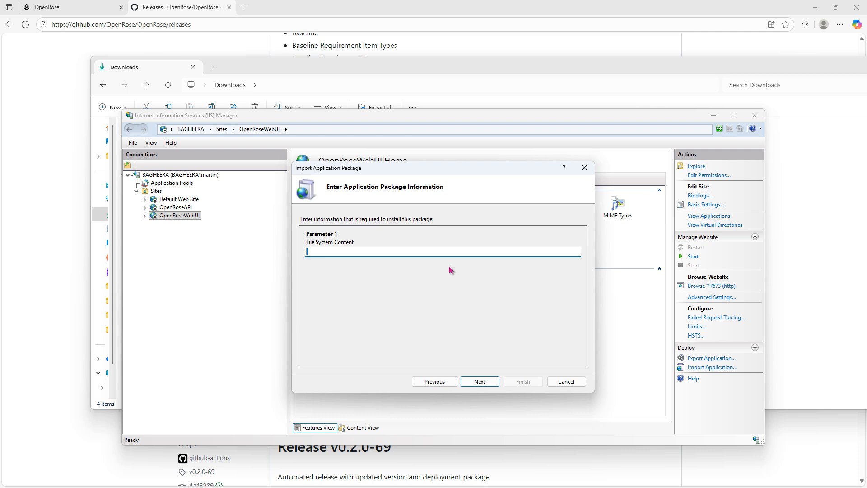
pyautogui.write('OpenRoseWebUI')
pyautogui.click(481, 384)
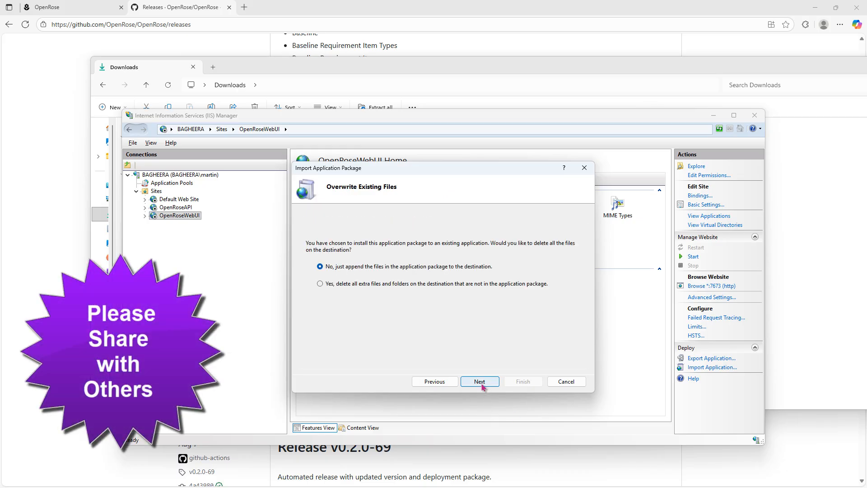
pyautogui.click(348, 284)
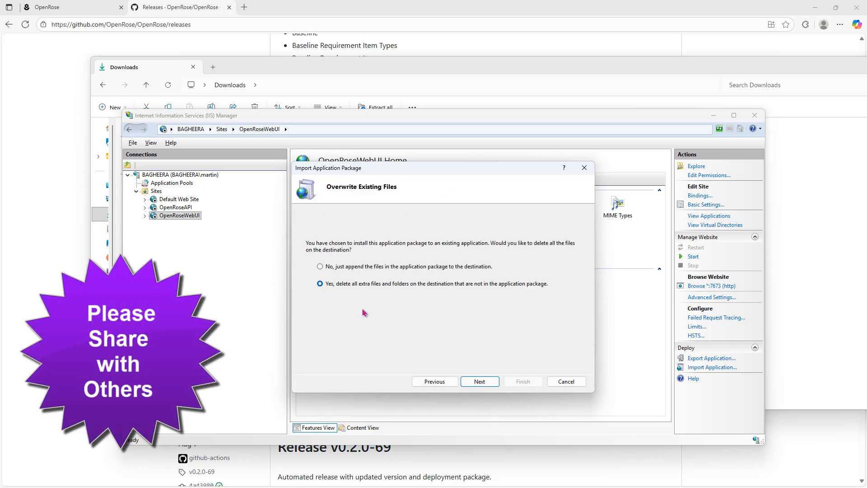
pyautogui.click(480, 382)
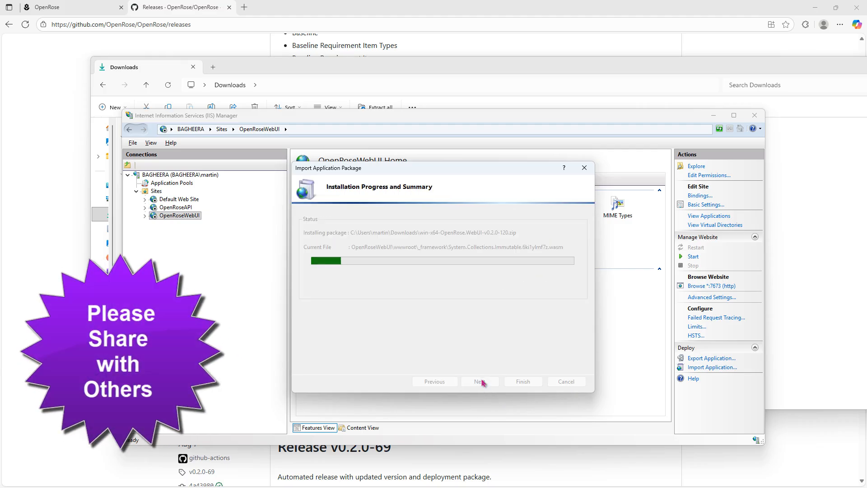
pyautogui.click(522, 382)
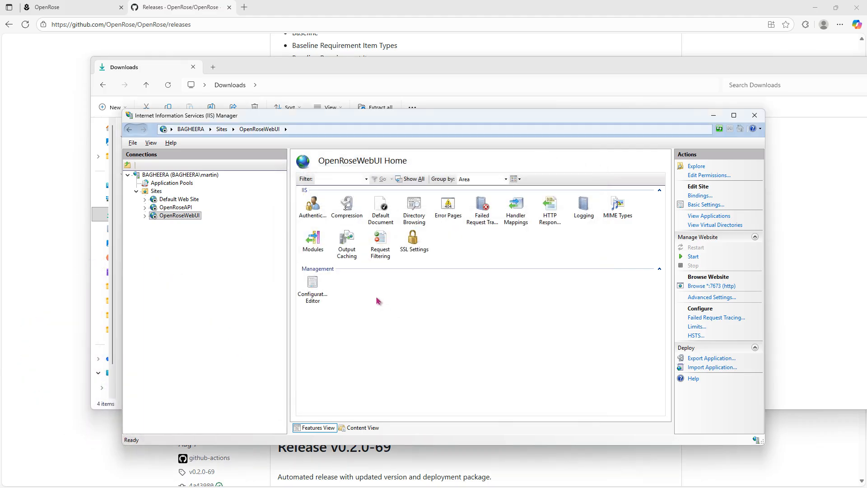
# Start the BAGHEERA server and switch to the OpenRose site in the browser to check its version on the settings page
pyautogui.click(172, 175)
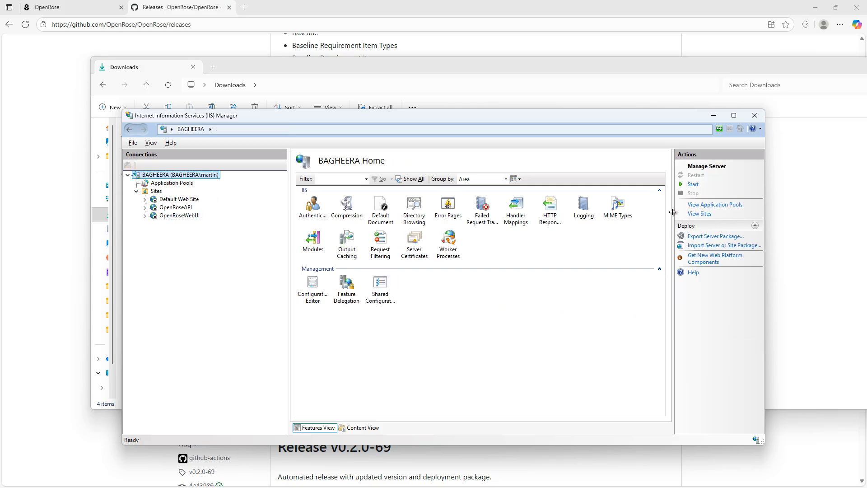
pyautogui.click(692, 184)
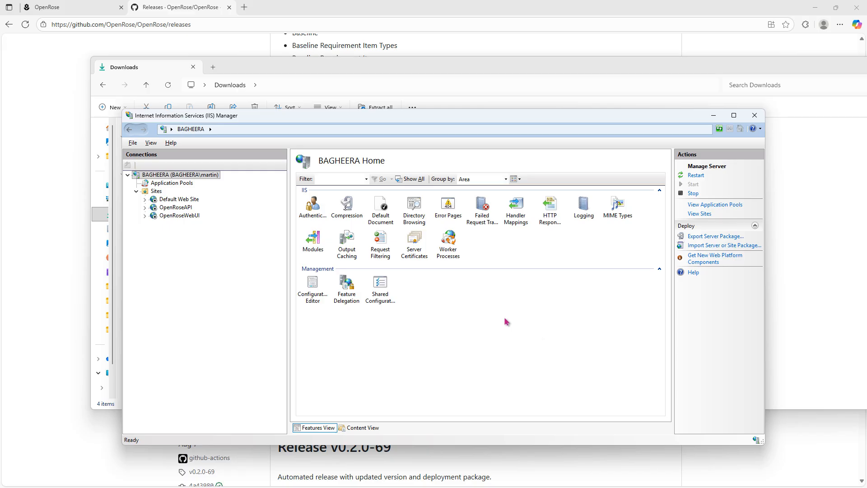
pyautogui.click(61, 9)
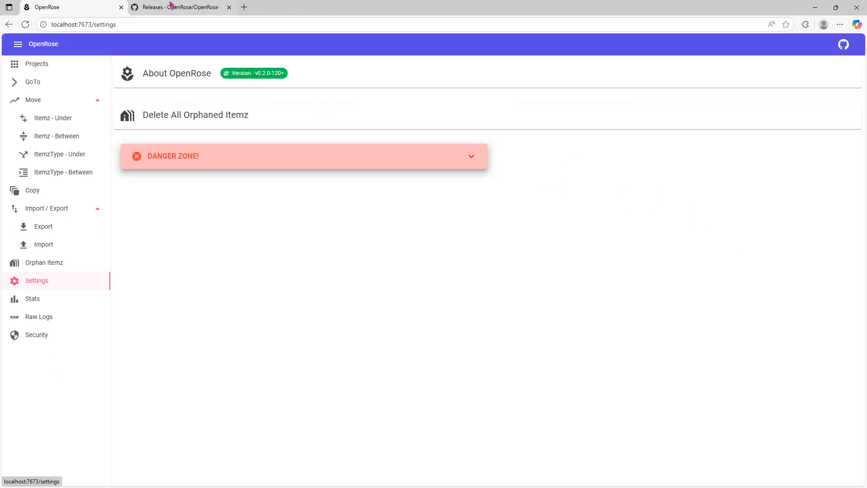
# Review the key feature in the v0.2.0-120 release notes on GitHub and view the GoTo page in OpenRose
pyautogui.click(171, 4)
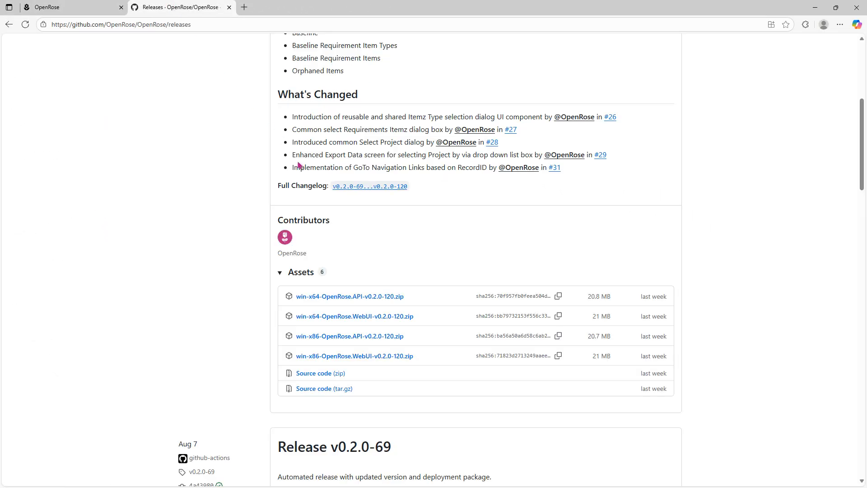
pyautogui.scroll(4, 298, 165)
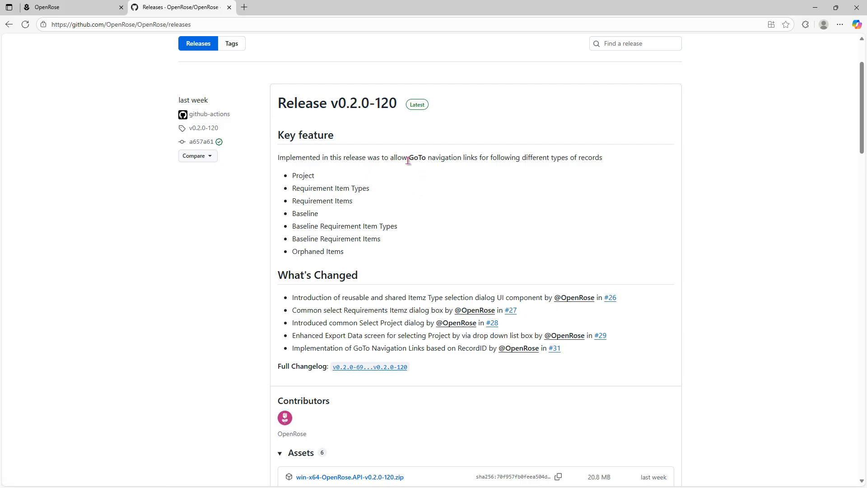
pyautogui.moveTo(407, 161); pyautogui.dragTo(481, 159)
pyautogui.click(479, 199)
pyautogui.click(61, 7)
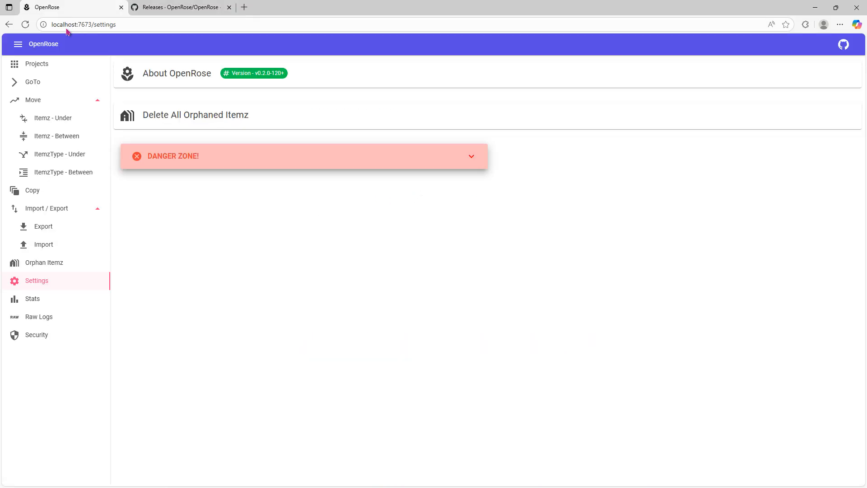
pyautogui.click(35, 85)
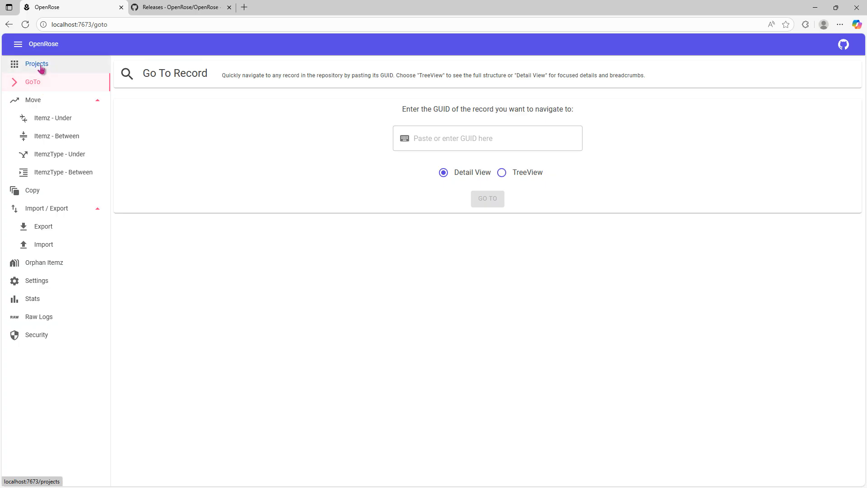
# Open the Charity Fundraising project's tree view, expand all its nodes, and view the project details
pyautogui.click(40, 66)
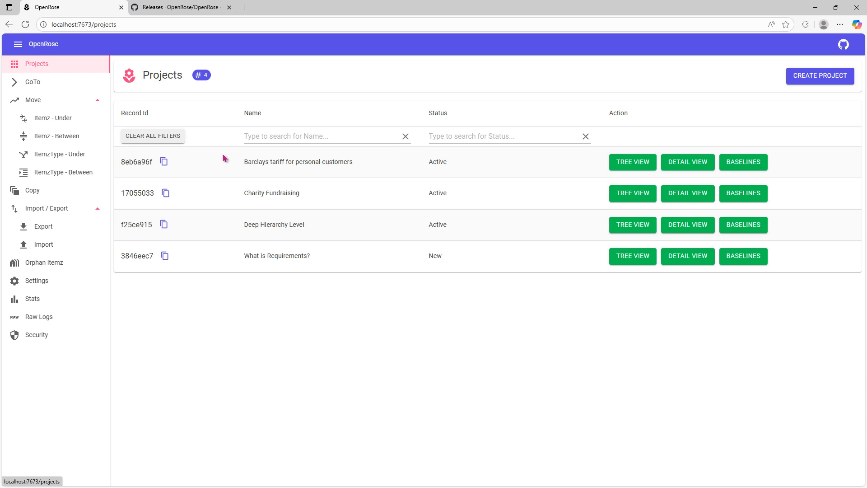
pyautogui.click(624, 198)
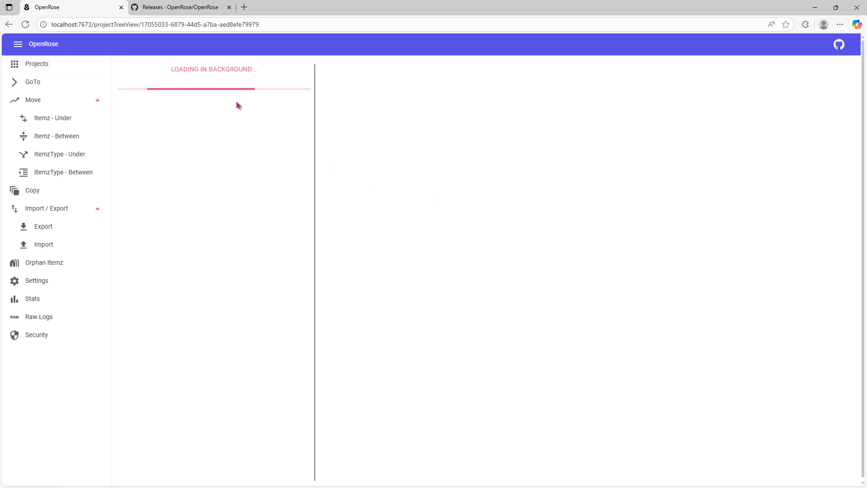
pyautogui.click(215, 77)
pyautogui.scroll(-7, 262, 368)
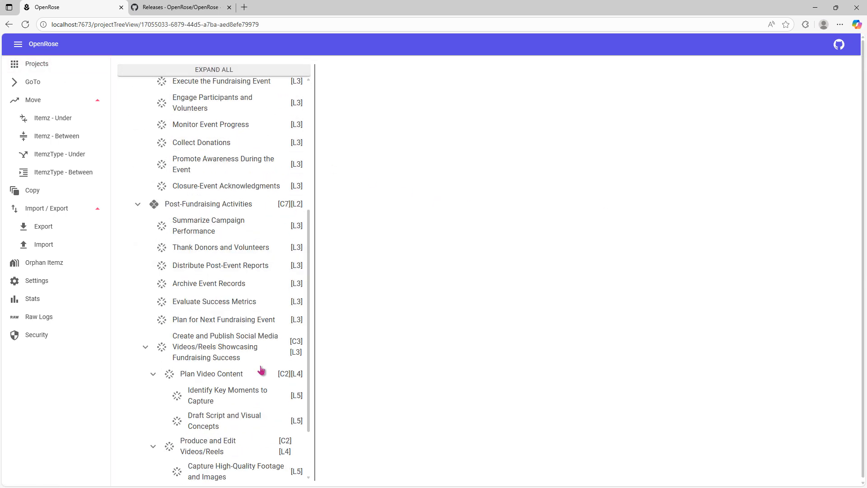
pyautogui.scroll(7, 264, 368)
pyautogui.click(211, 87)
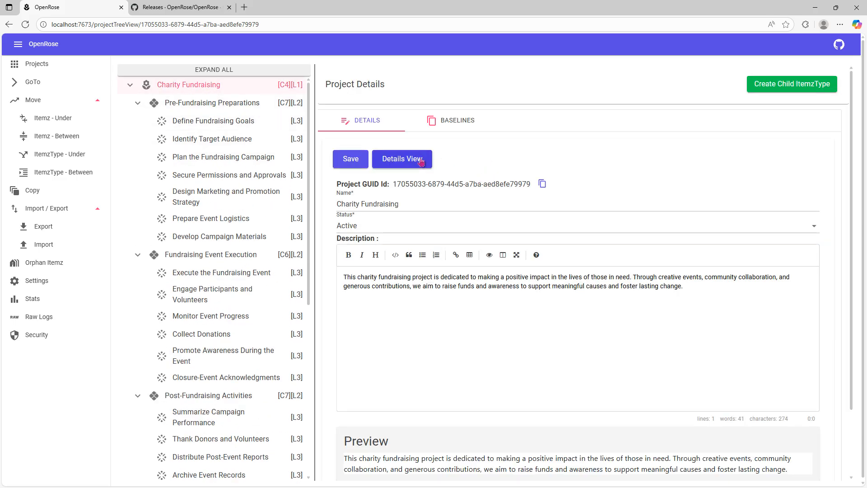
# Examine the fully expanded tree of the Charity Fundraising Version 1 baseline and return to the OpenRose settings page
pyautogui.click(447, 123)
pyautogui.click(617, 236)
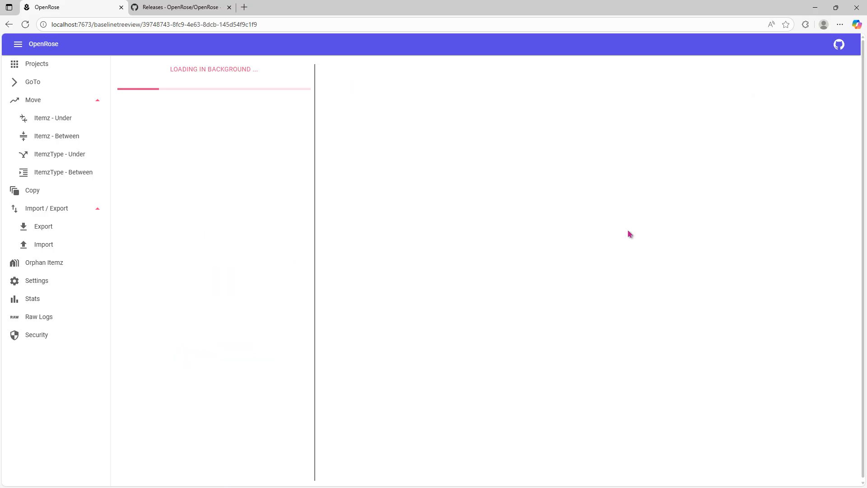
pyautogui.click(219, 77)
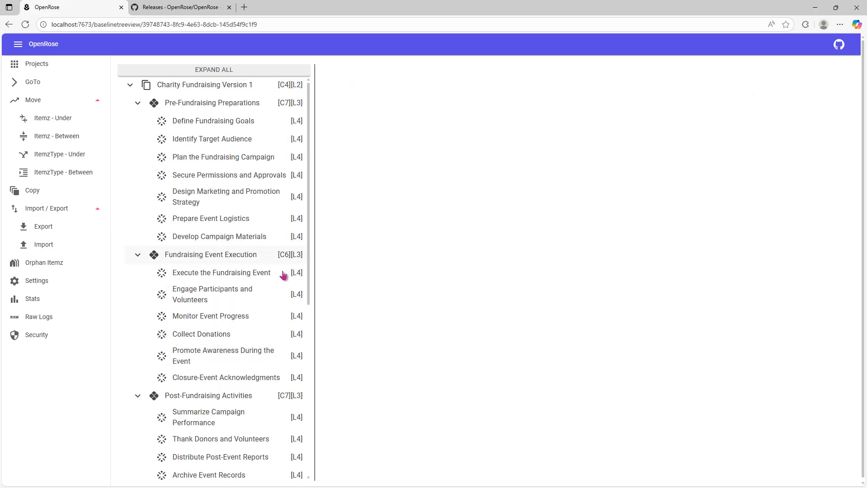
pyautogui.scroll(-6, 282, 280)
pyautogui.scroll(6, 273, 286)
pyautogui.click(31, 283)
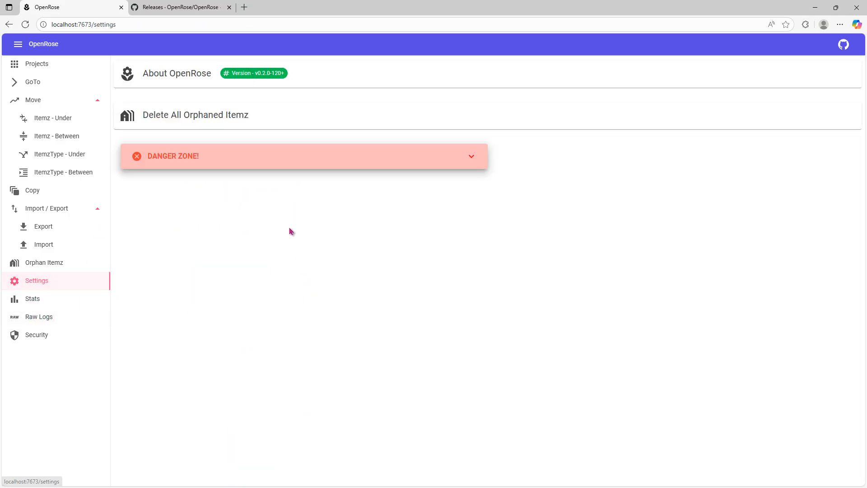